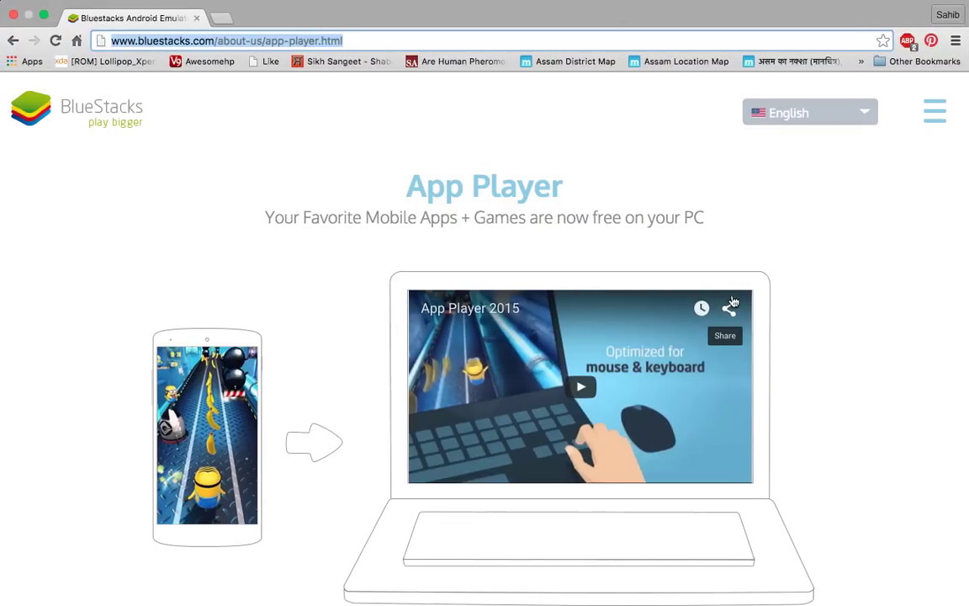
# - Look through the BlueStacks App Player web page down to the download option and return to its beginning
pyautogui.click(299, 145)
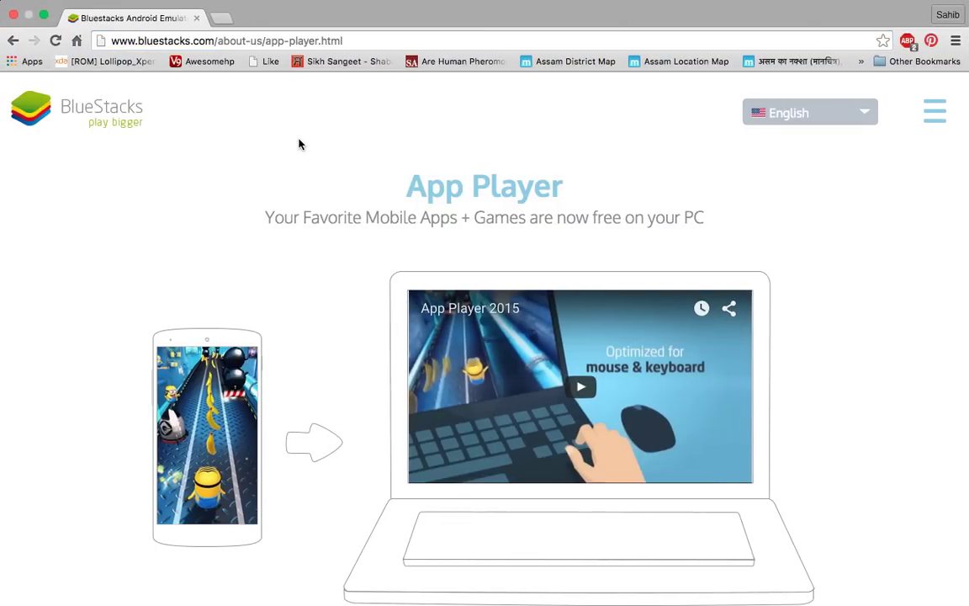
pyautogui.scroll(-10, 299, 144)
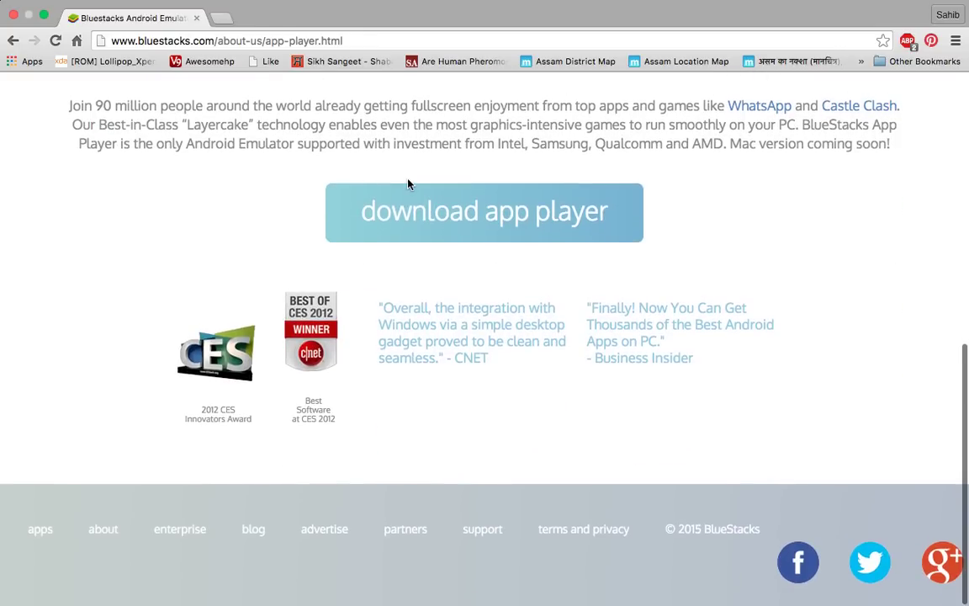
pyautogui.scroll(10, 408, 183)
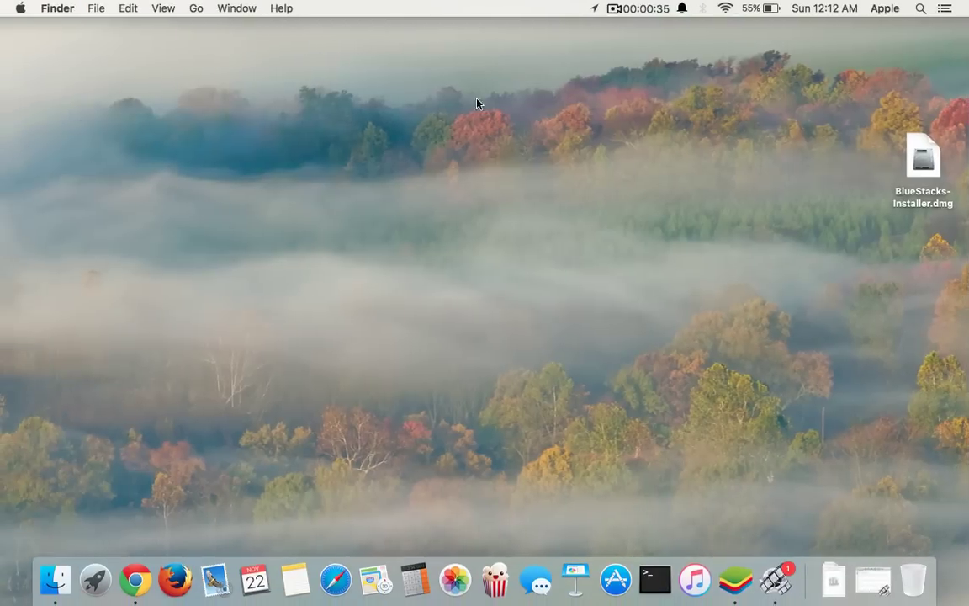
# - Mount BlueStacks-Installer.dmg from the desktop and open the Applications folder alongside the installer window
pyautogui.click(921, 154)
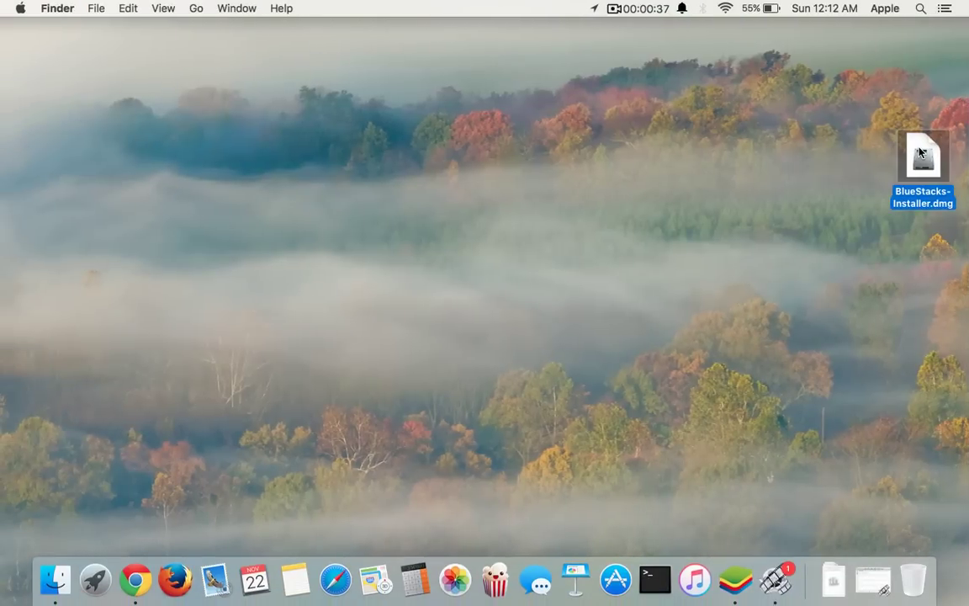
pyautogui.doubleClick(921, 153)
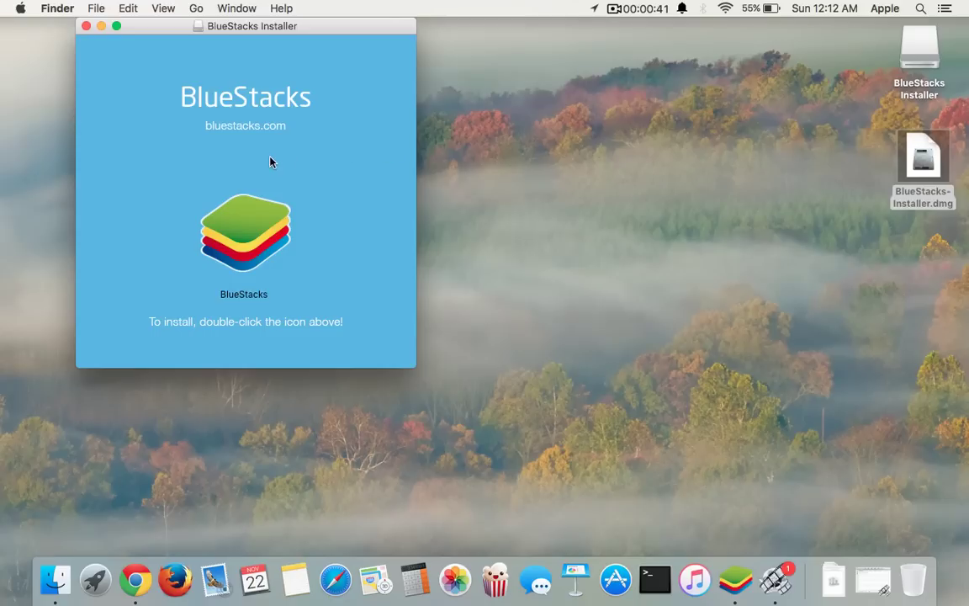
pyautogui.click(197, 7)
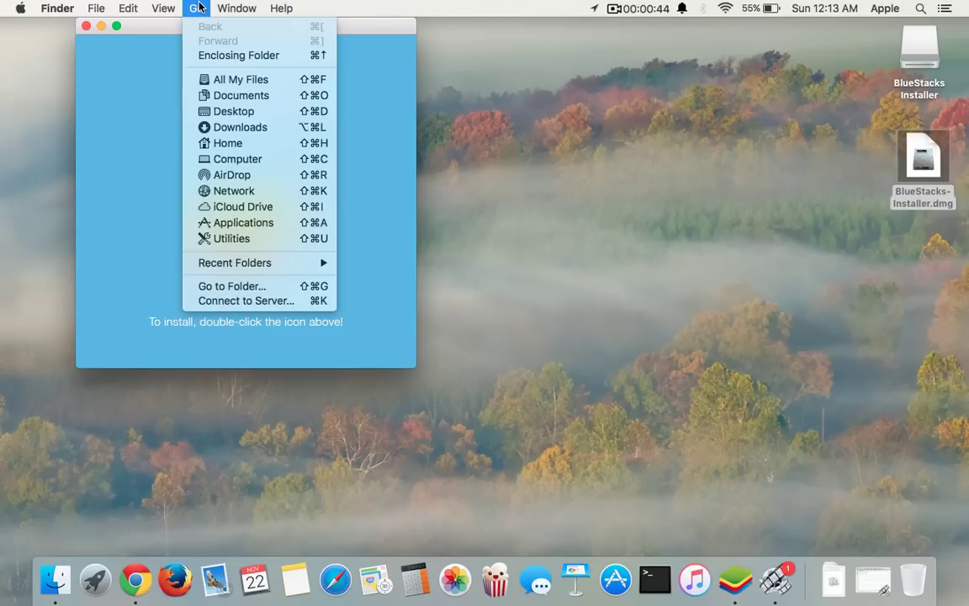
pyautogui.click(263, 223)
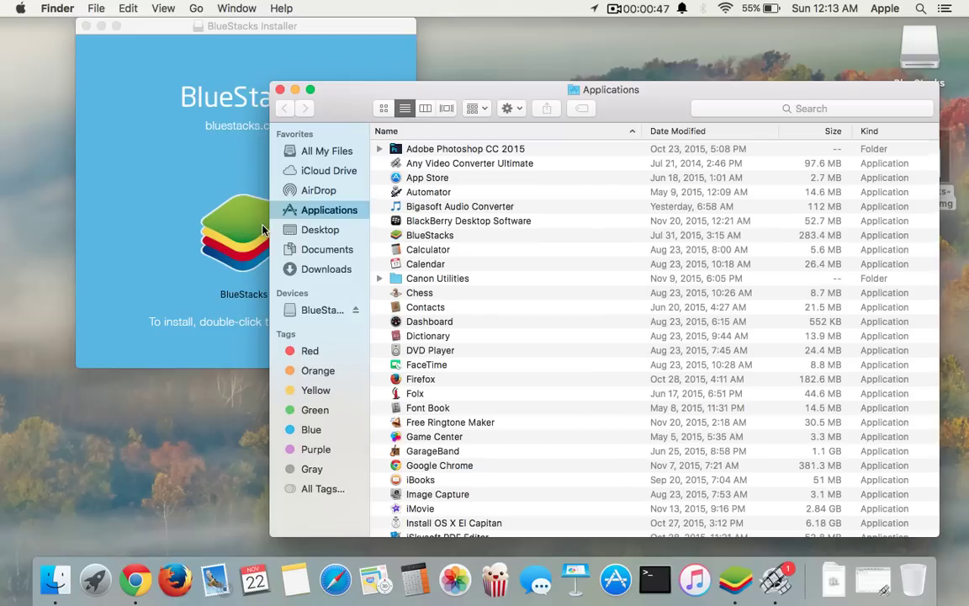
# - Select the BlueStacks icon in the installer window and close both the installer and the Applications windows
pyautogui.click(258, 230)
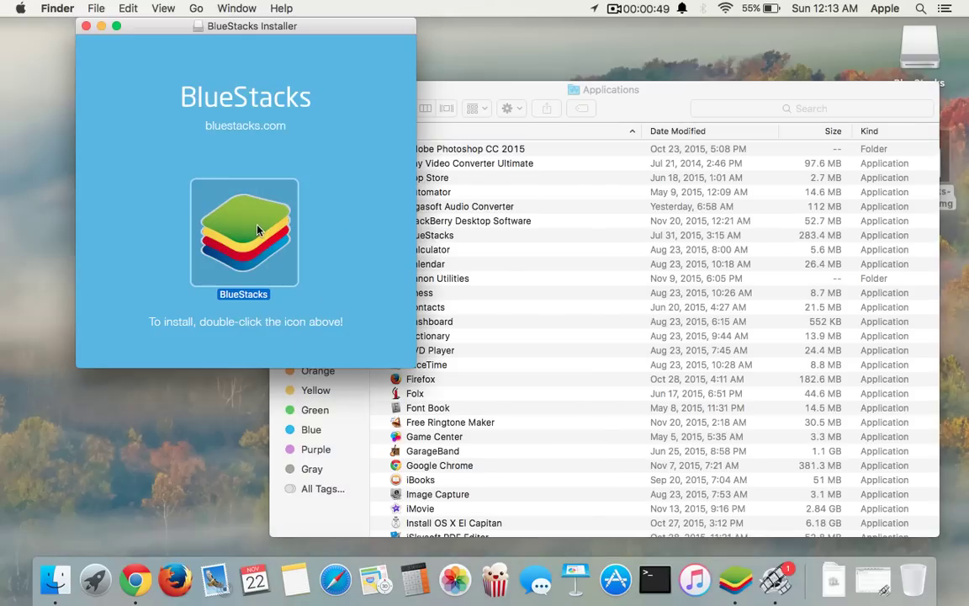
pyautogui.moveTo(258, 230); pyautogui.dragTo(223, 242)
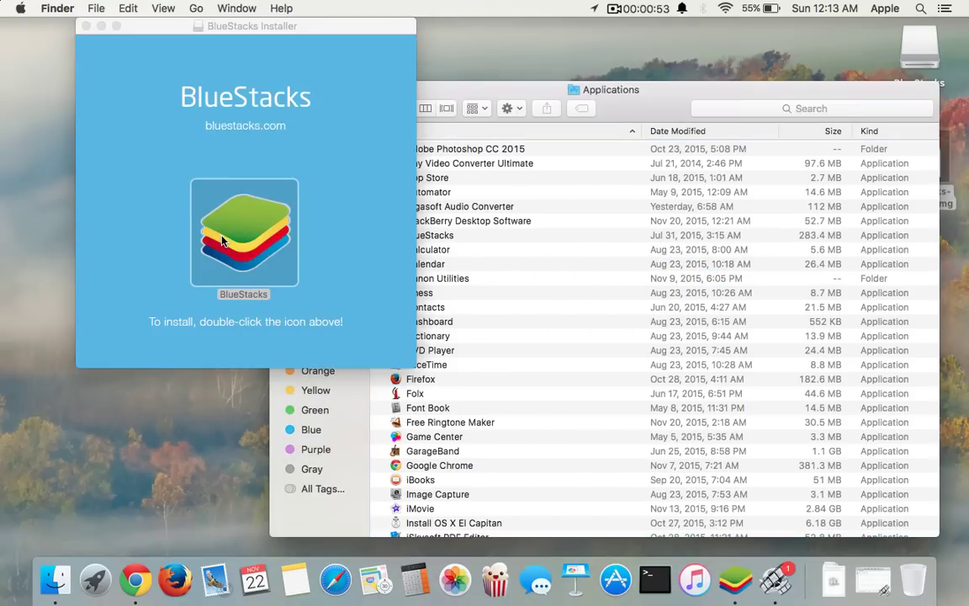
pyautogui.doubleClick(503, 97)
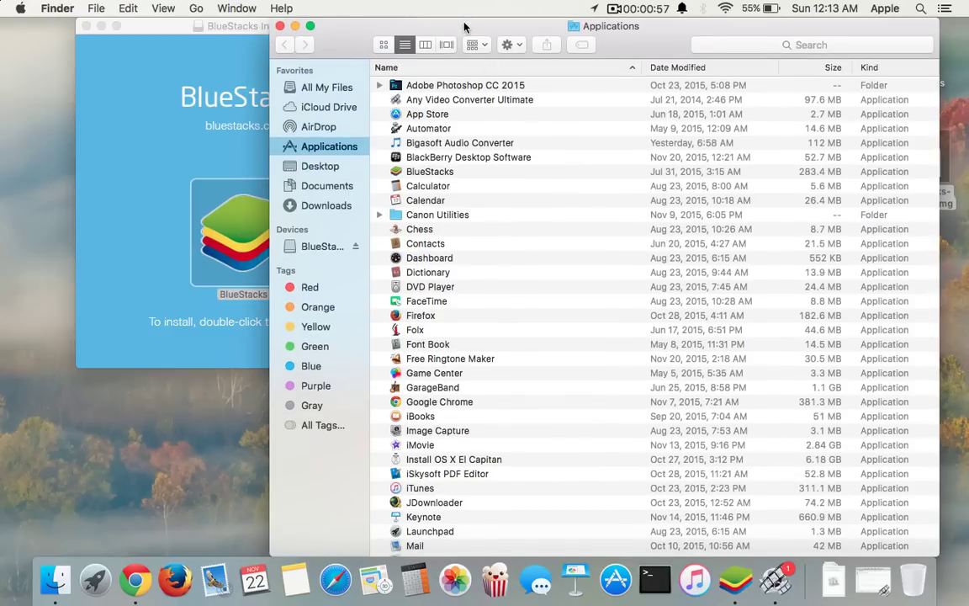
pyautogui.moveTo(464, 19); pyautogui.dragTo(464, 85)
pyautogui.click(86, 27)
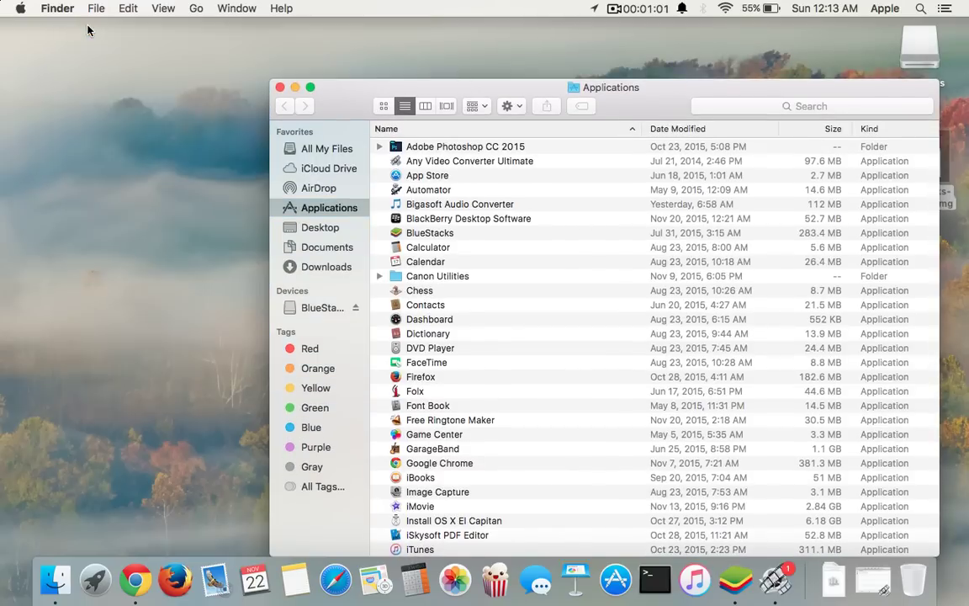
pyautogui.click(280, 86)
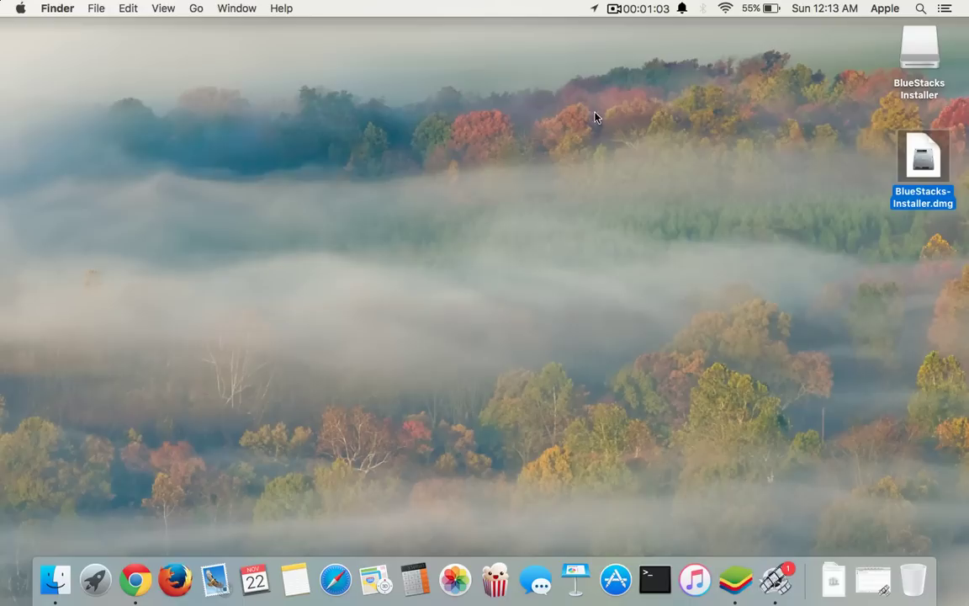
pyautogui.click(936, 61)
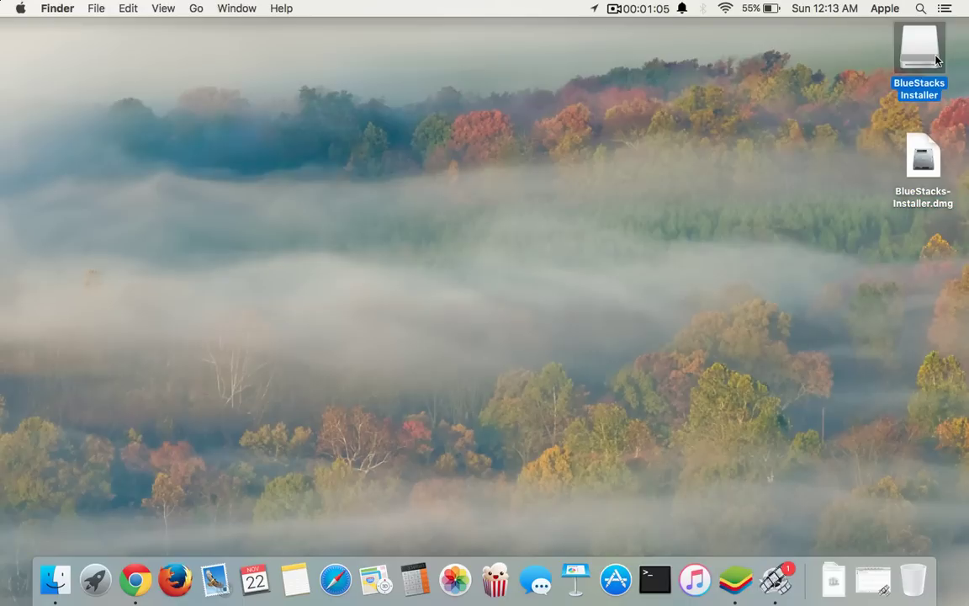
pyautogui.rightClick(937, 61)
pyautogui.click(822, 85)
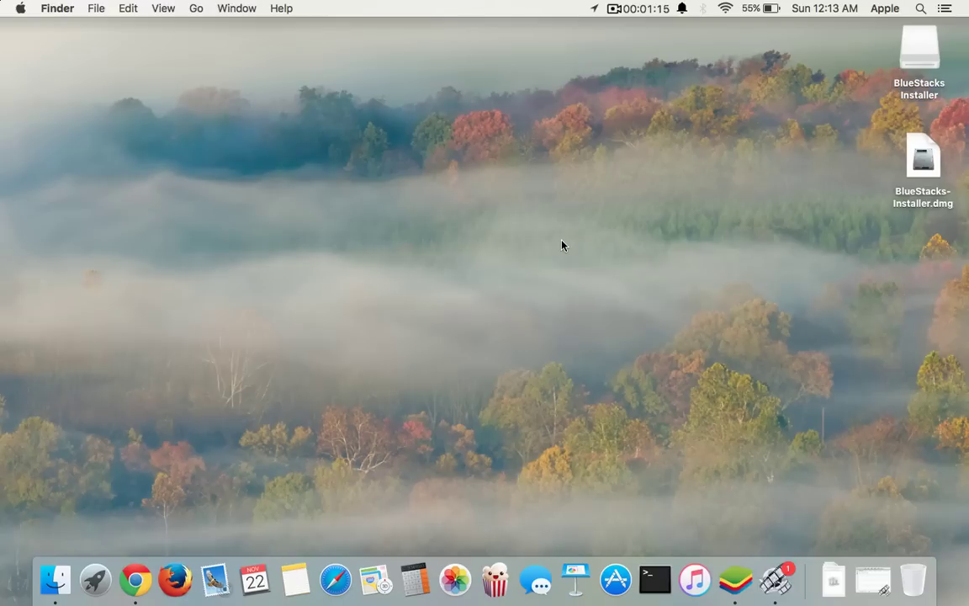
# - Find BlueStacks among the installed applications in Launchpad and launch it
pyautogui.press('F4')
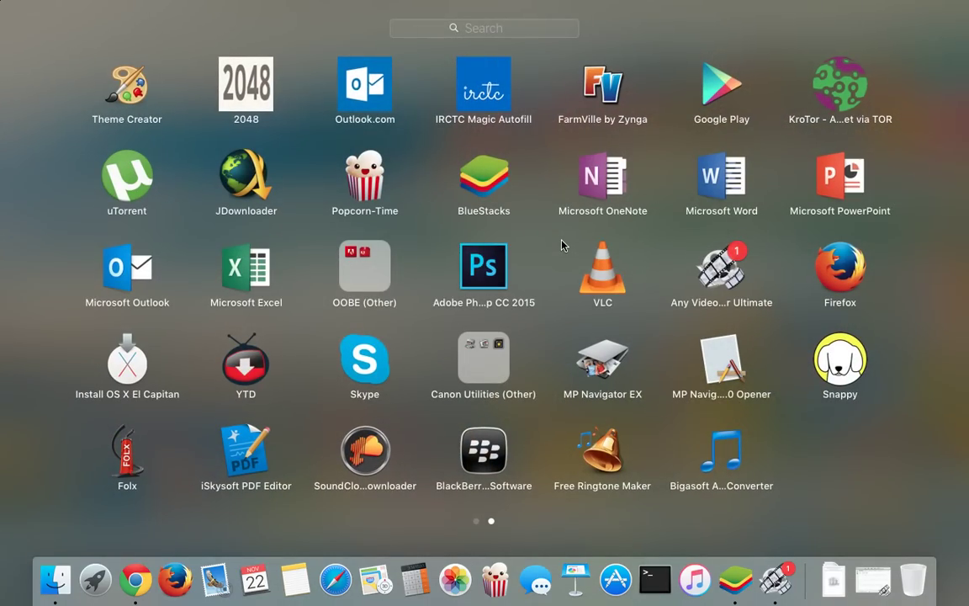
pyautogui.hscroll(-3, 562, 245)
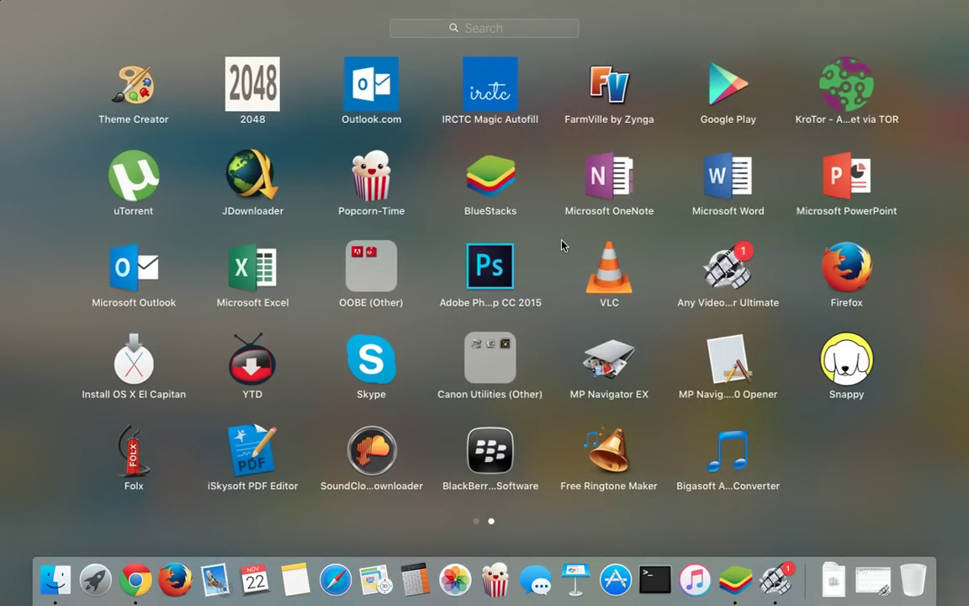
pyautogui.hscroll(3, 562, 245)
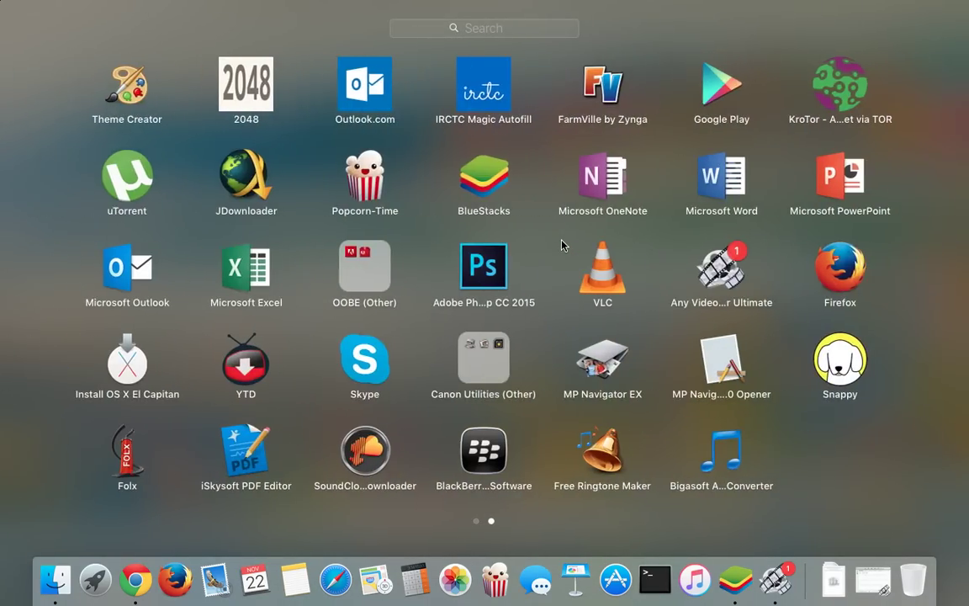
pyautogui.hscroll(-3, 561, 245)
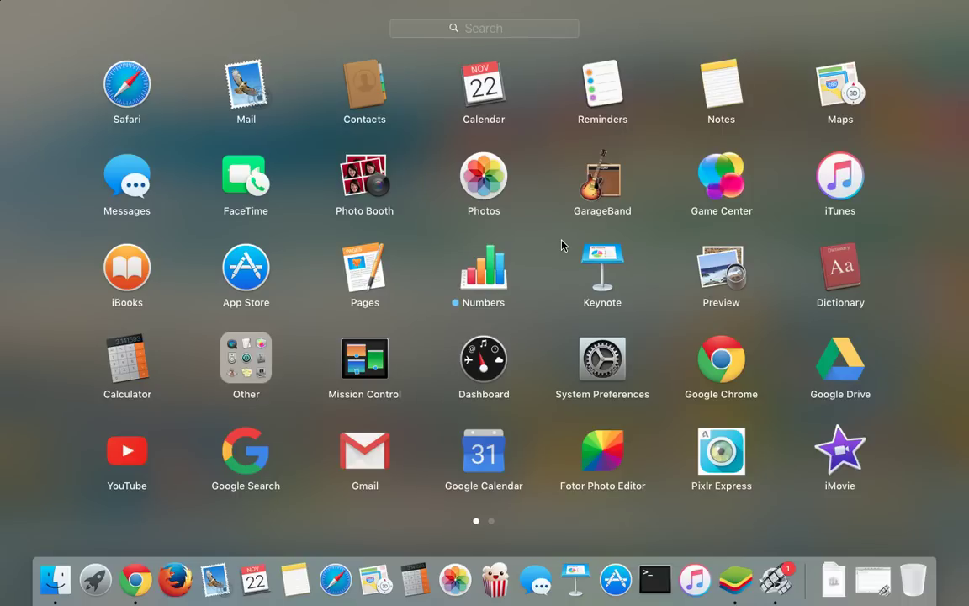
pyautogui.hscroll(3, 562, 245)
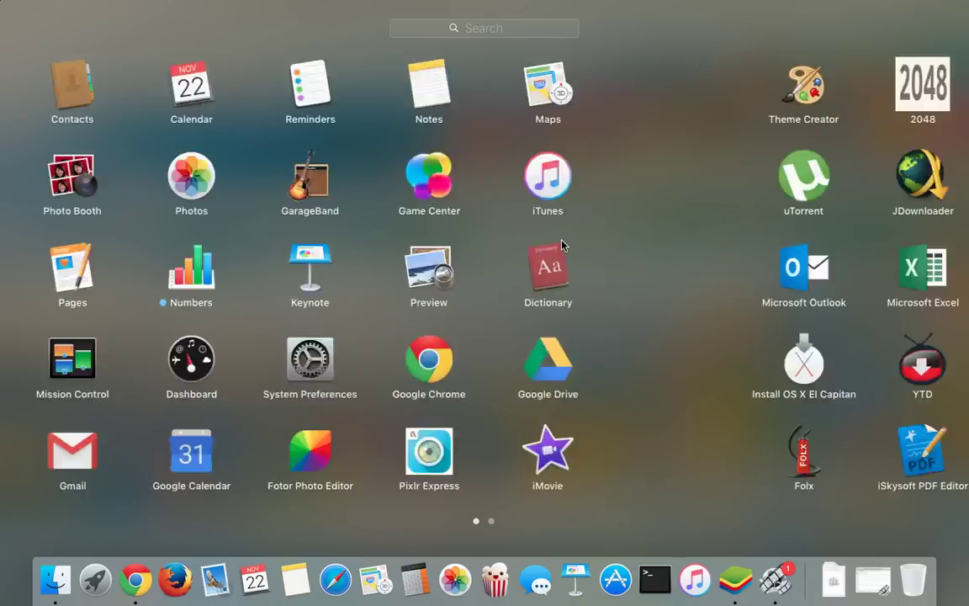
pyautogui.click(490, 193)
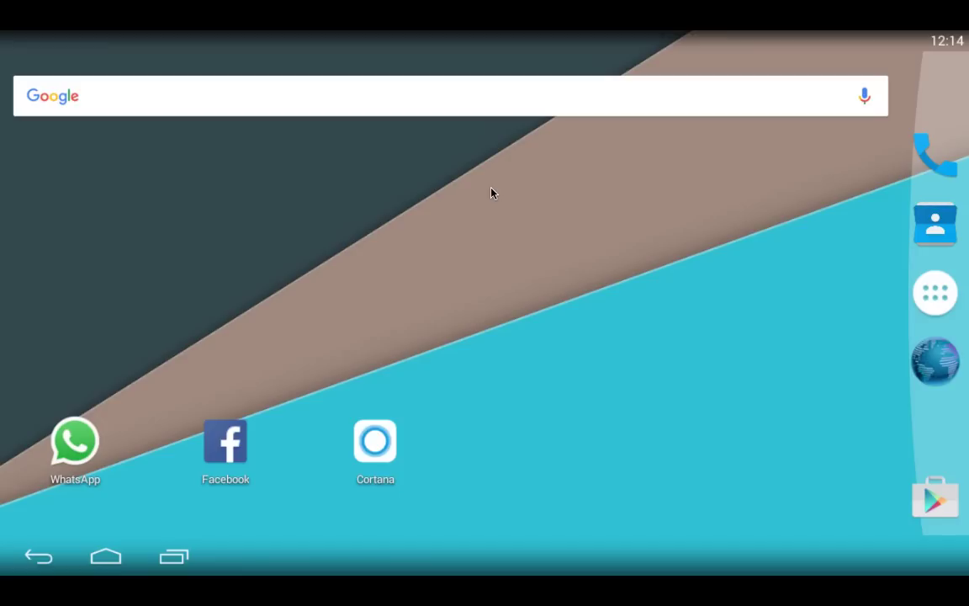
# - Look through both pages of the Android app drawer and return to the home screen
pyautogui.click(933, 294)
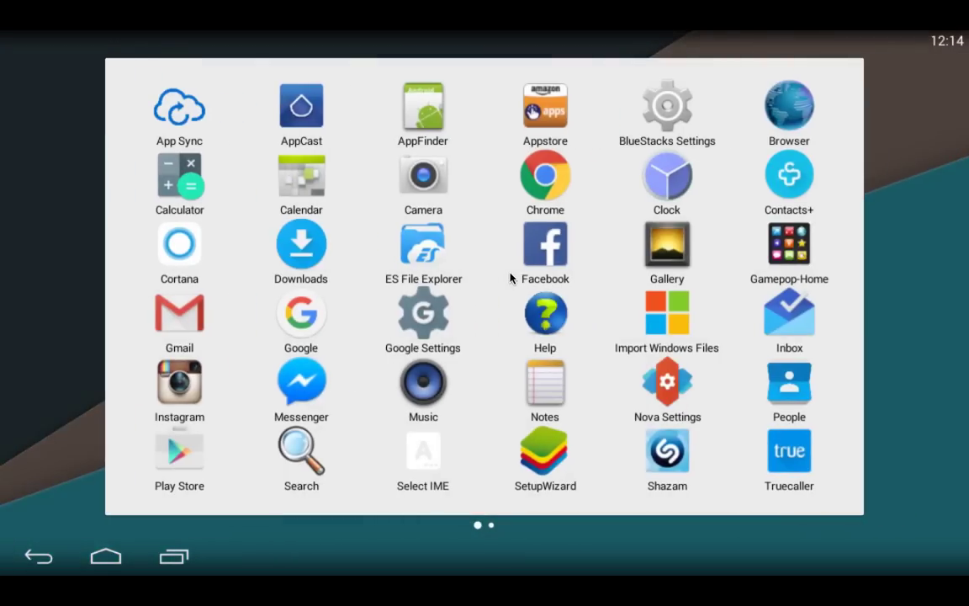
pyautogui.scroll(-1, 512, 277)
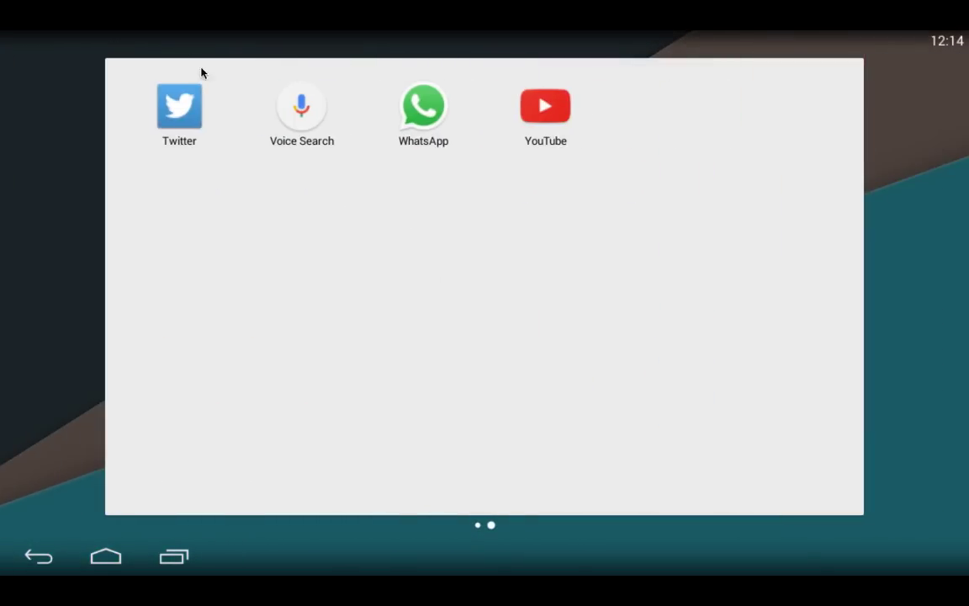
pyautogui.moveTo(155, 2)
pyautogui.scroll(1, 74, 222)
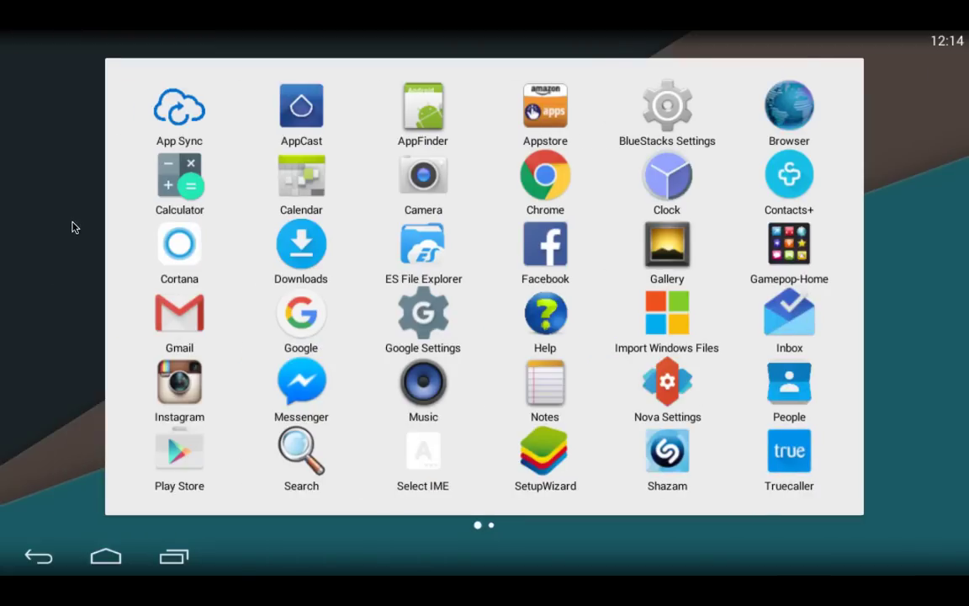
pyautogui.click(39, 556)
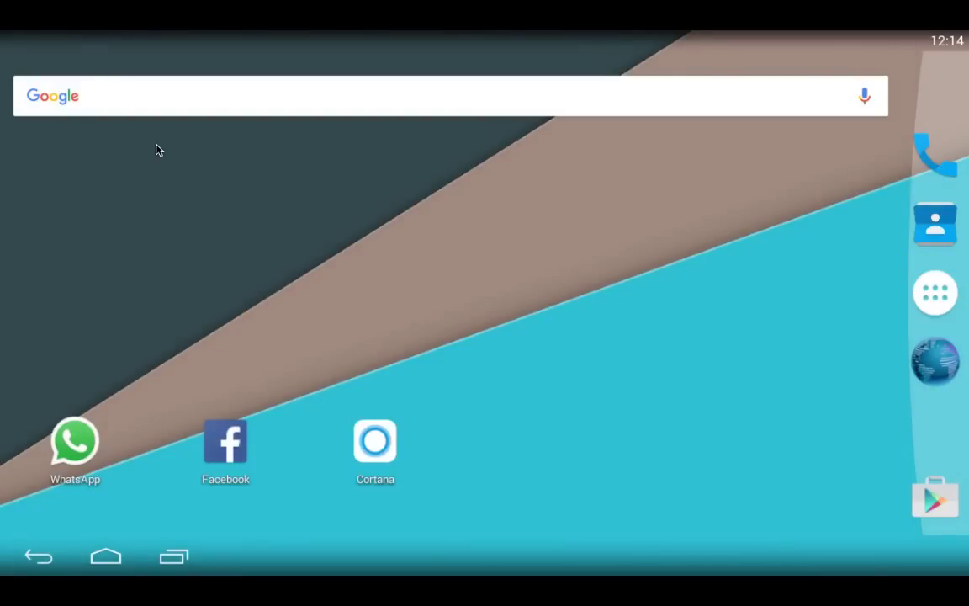
# - Switch the App Player from full screen to a window and back to full screen
pyautogui.moveTo(75, 4)
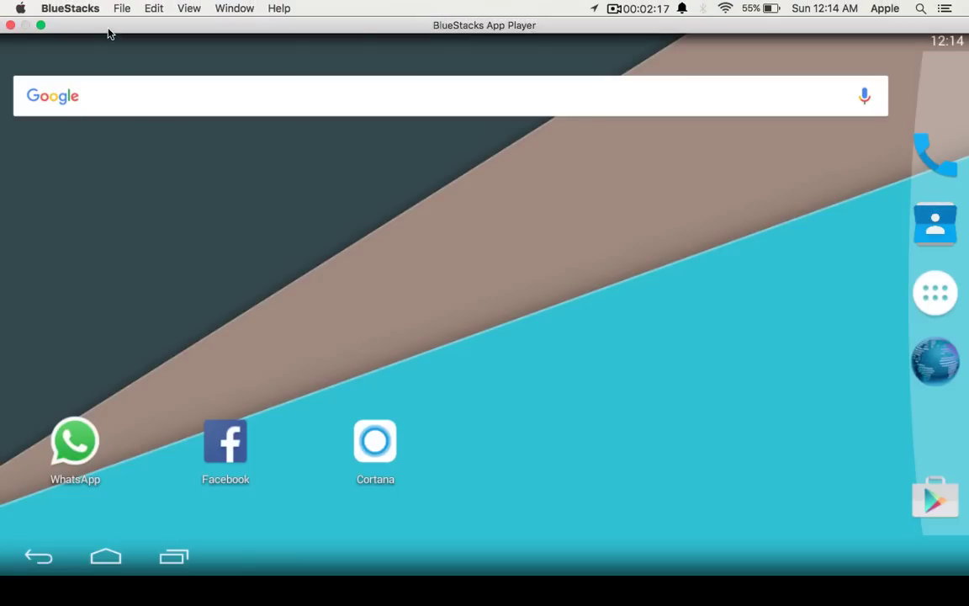
pyautogui.click(41, 26)
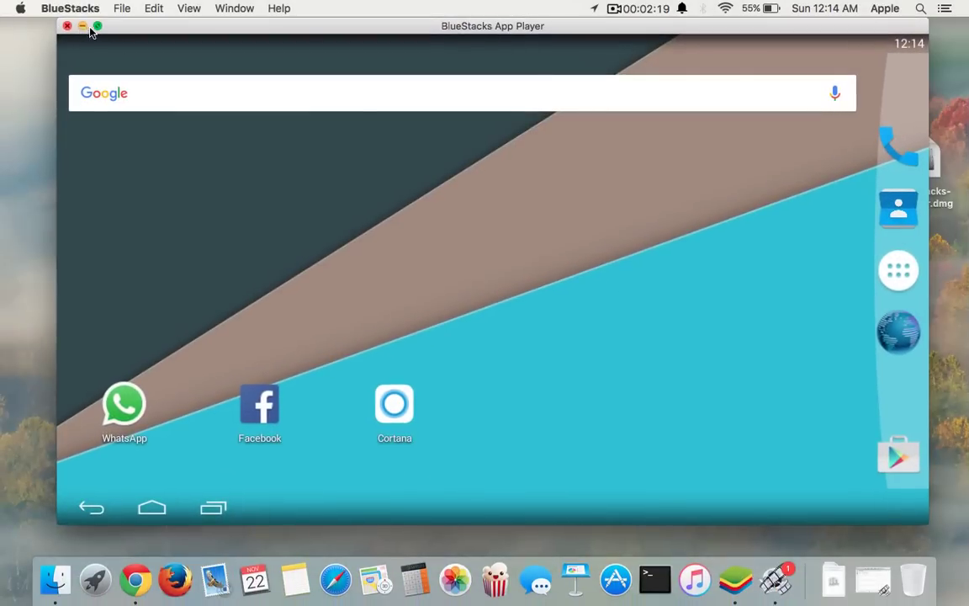
pyautogui.click(95, 27)
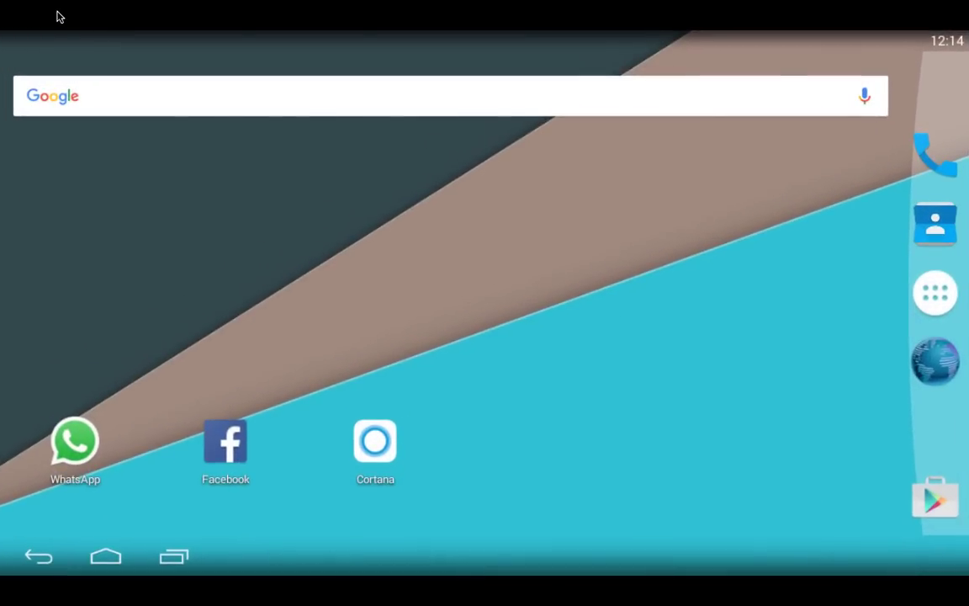
# - Open YouTube from the app drawer, browse its Home feed and return to the Android home screen
pyautogui.click(936, 292)
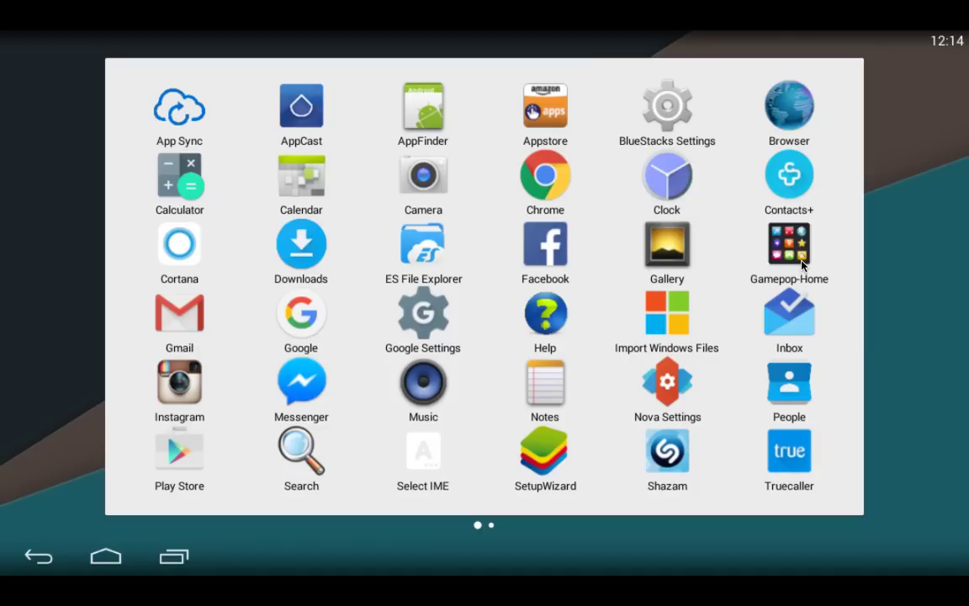
pyautogui.scroll(-1, 603, 225)
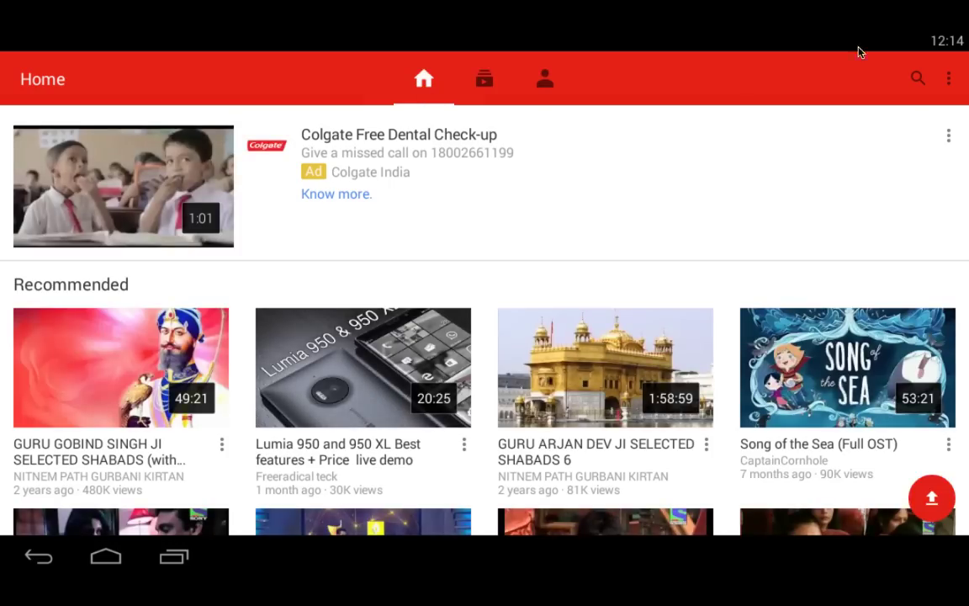
pyautogui.scroll(-10, 647, 247)
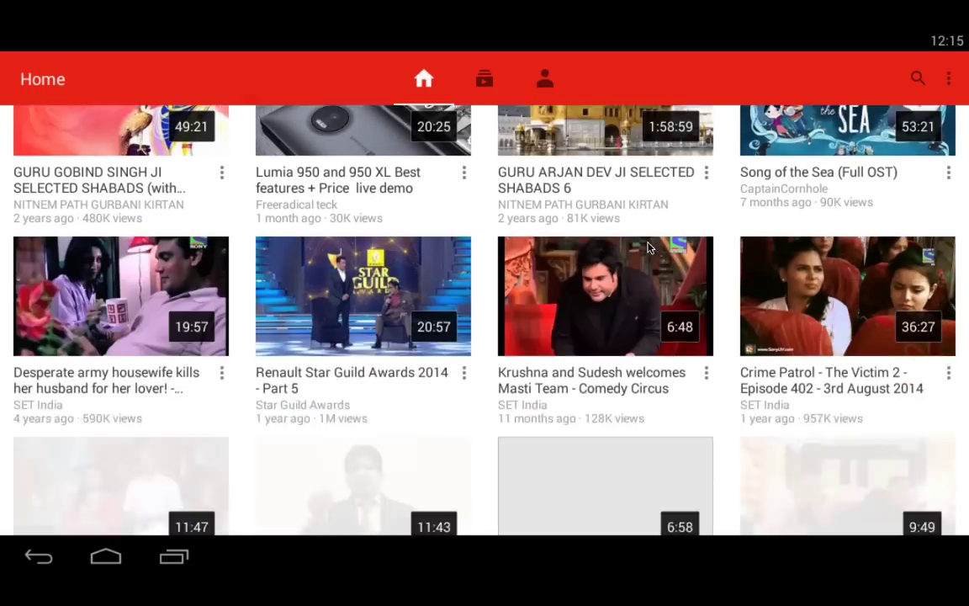
pyautogui.scroll(10, 648, 247)
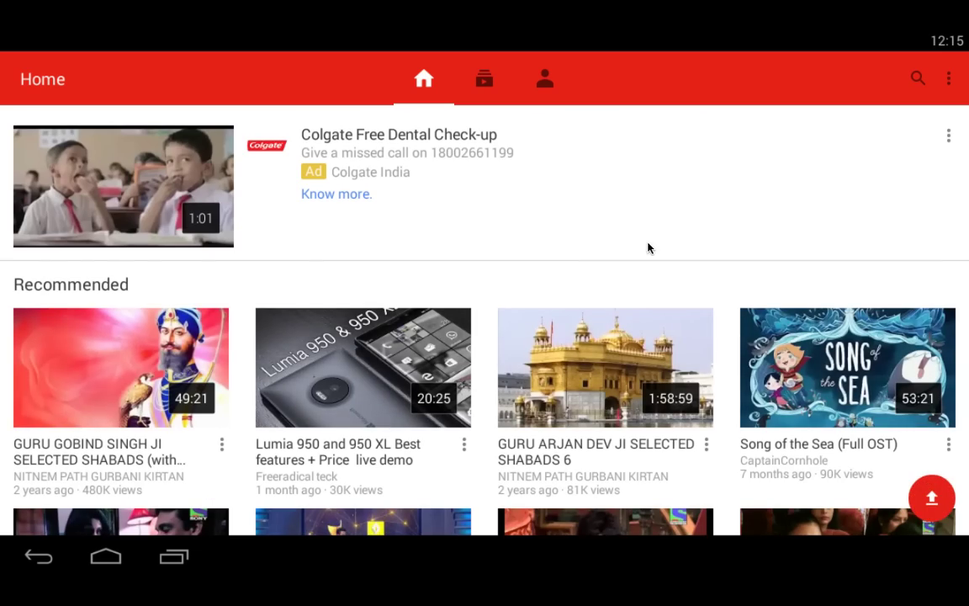
pyautogui.click(118, 559)
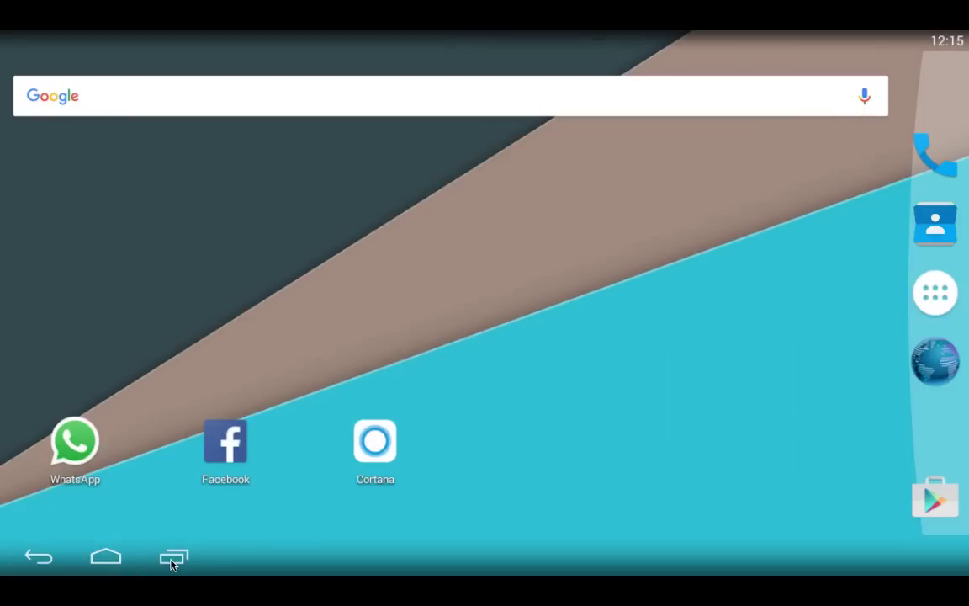
# - Check the recent apps list, dismiss it and review both pages of the app drawer
pyautogui.click(173, 558)
pyautogui.click(872, 280)
pyautogui.click(934, 295)
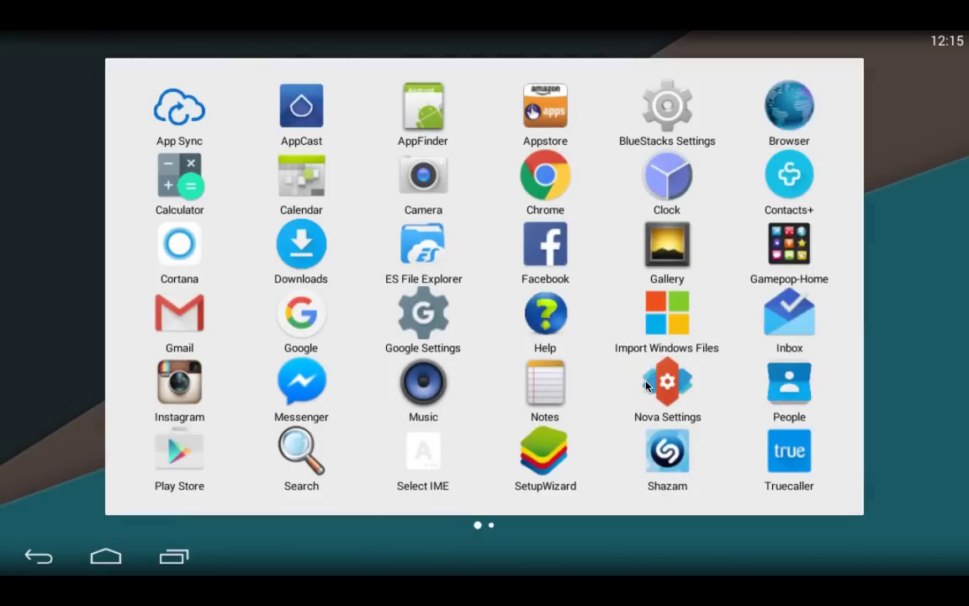
pyautogui.scroll(-1, 646, 385)
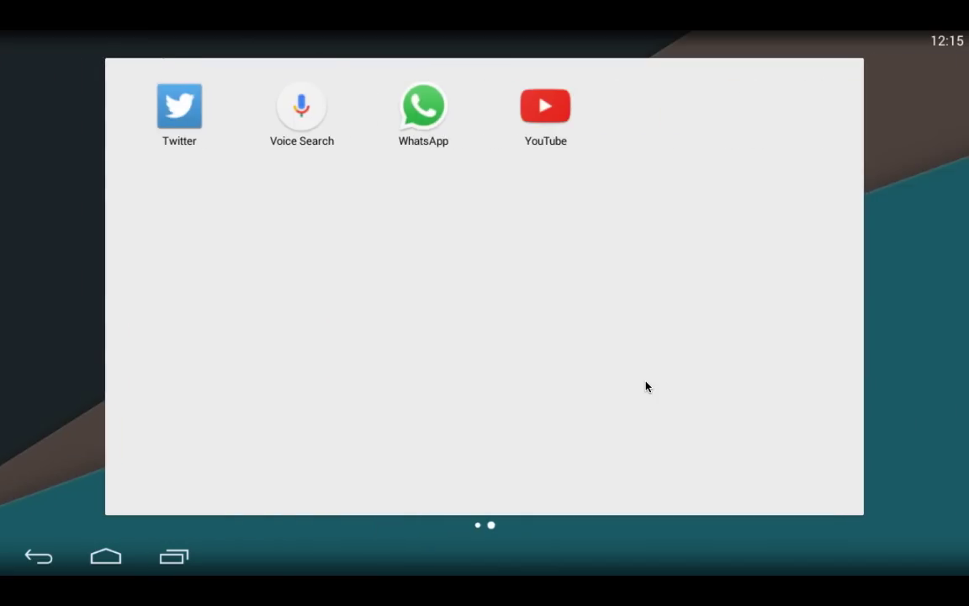
pyautogui.scroll(1, 646, 386)
pyautogui.scroll(1, 646, 385)
pyautogui.scroll(1, 592, 389)
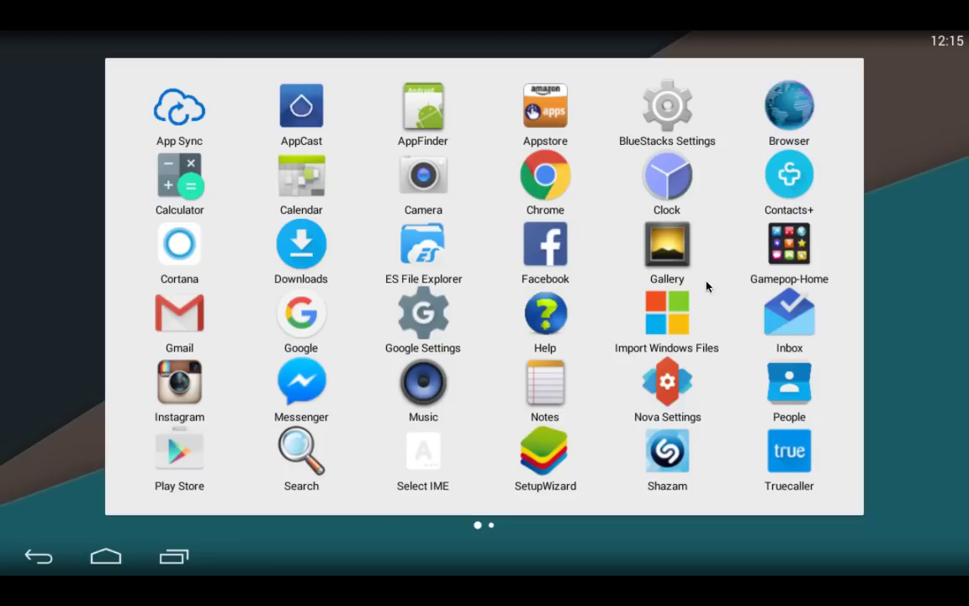
# - Open BlueStacks Settings from the app drawer, look through the list of options and go back
pyautogui.click(652, 110)
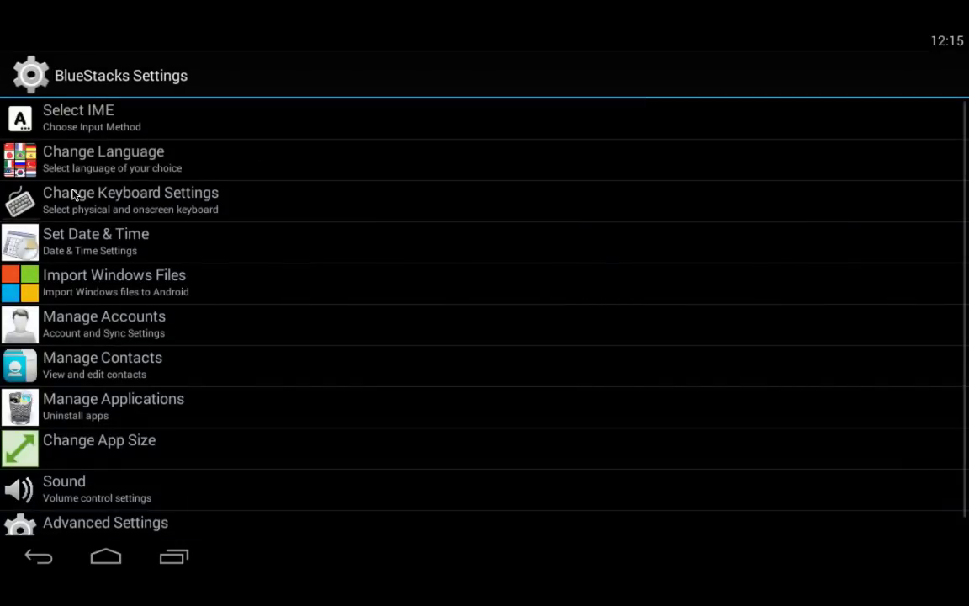
pyautogui.scroll(-1, 73, 195)
pyautogui.scroll(1, 73, 195)
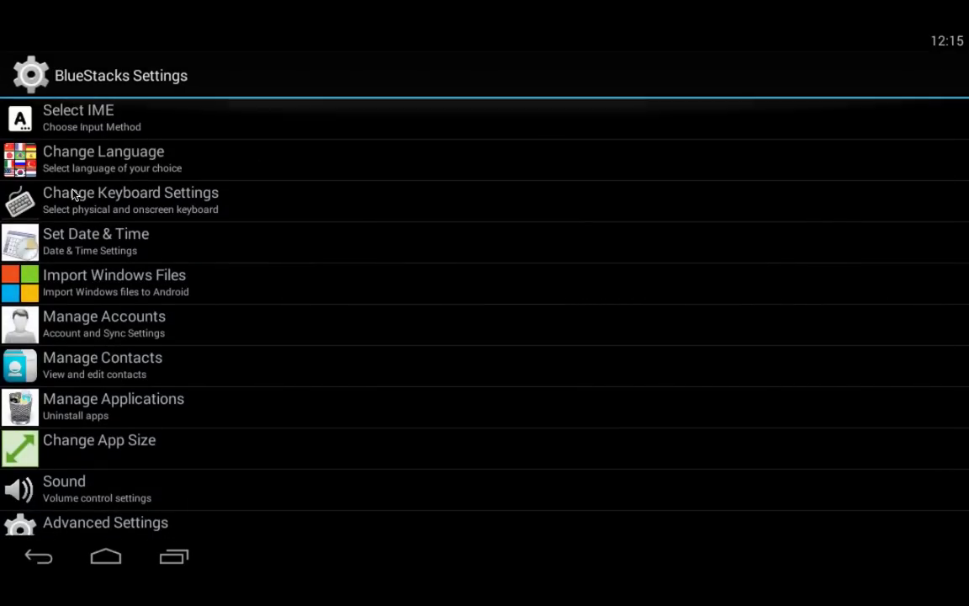
pyautogui.click(39, 559)
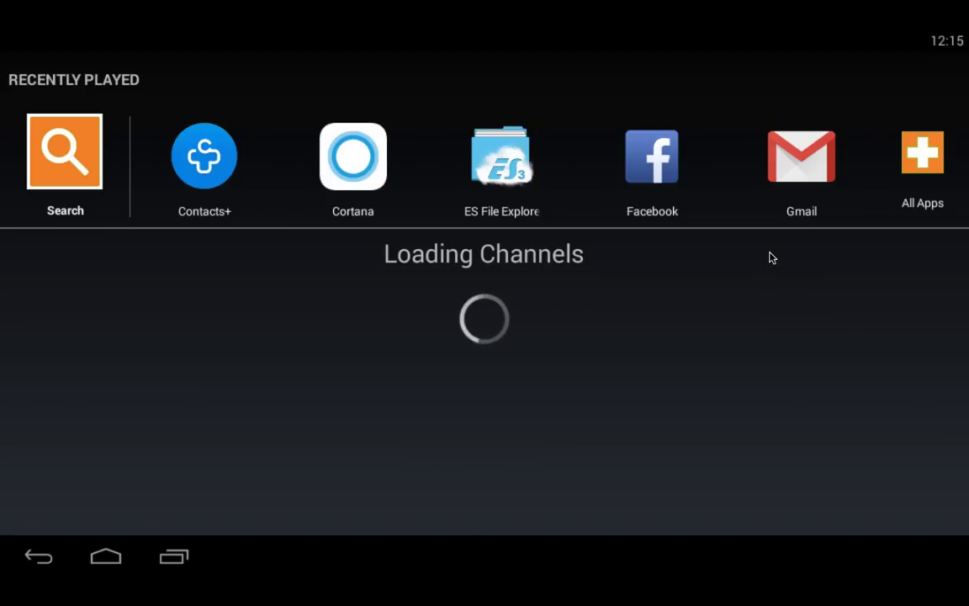
# - Search the apps for "nov" from the Gamepop home screen and launch Nova Launcher
pyautogui.click(74, 155)
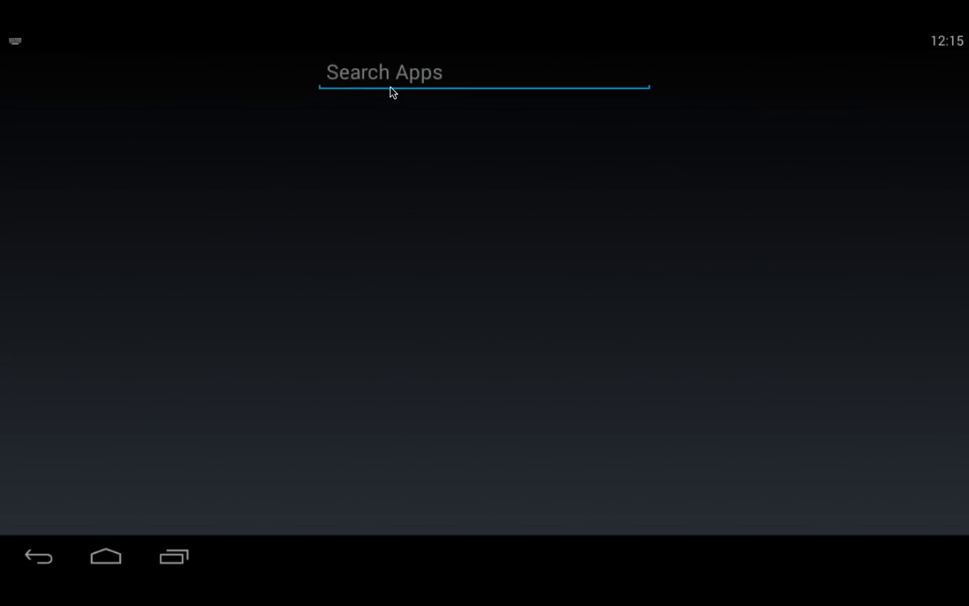
pyautogui.write('nive')
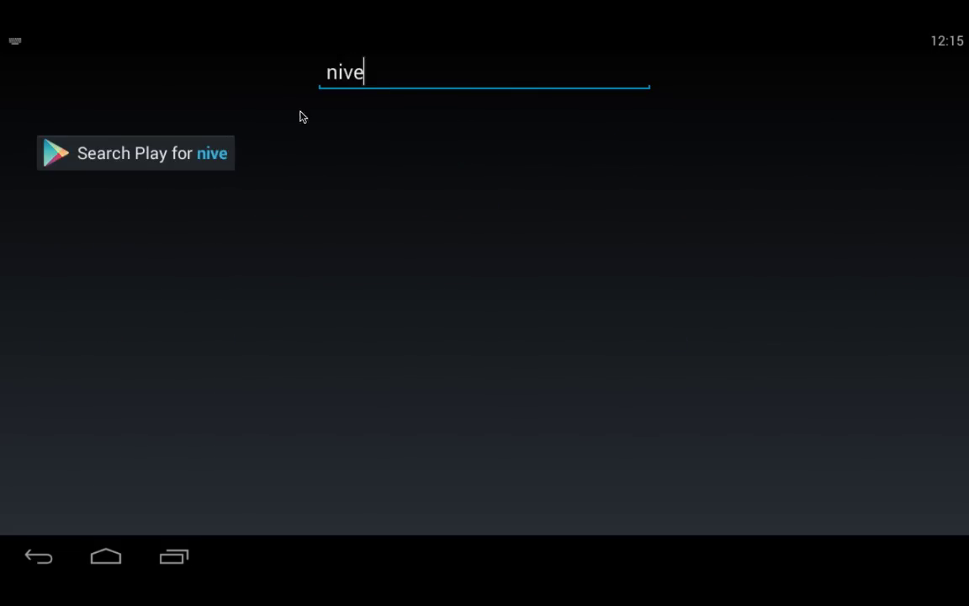
pyautogui.press('BackSpace')
pyautogui.press('BackSpace')
pyautogui.press('BackSpace')
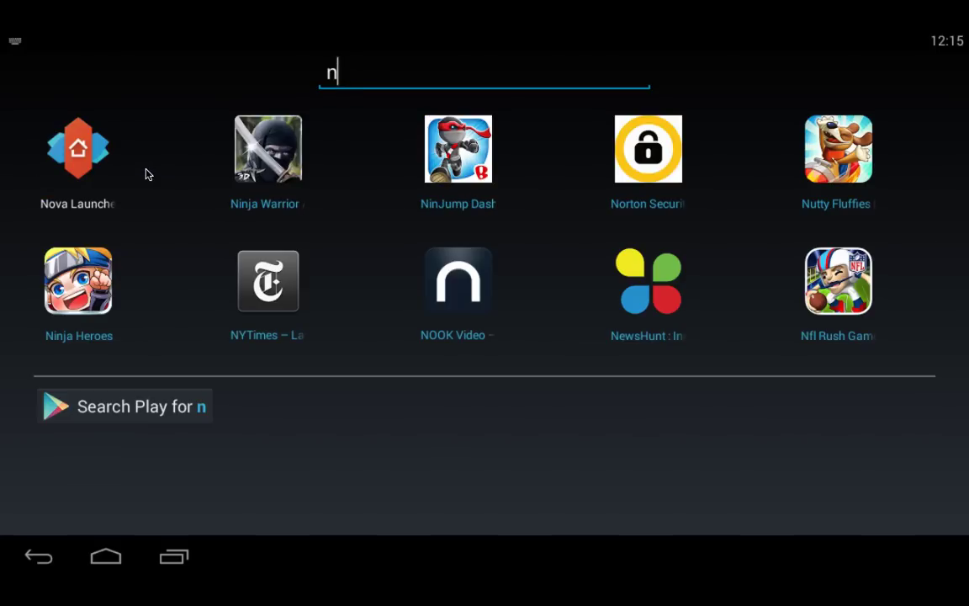
pyautogui.write('ove')
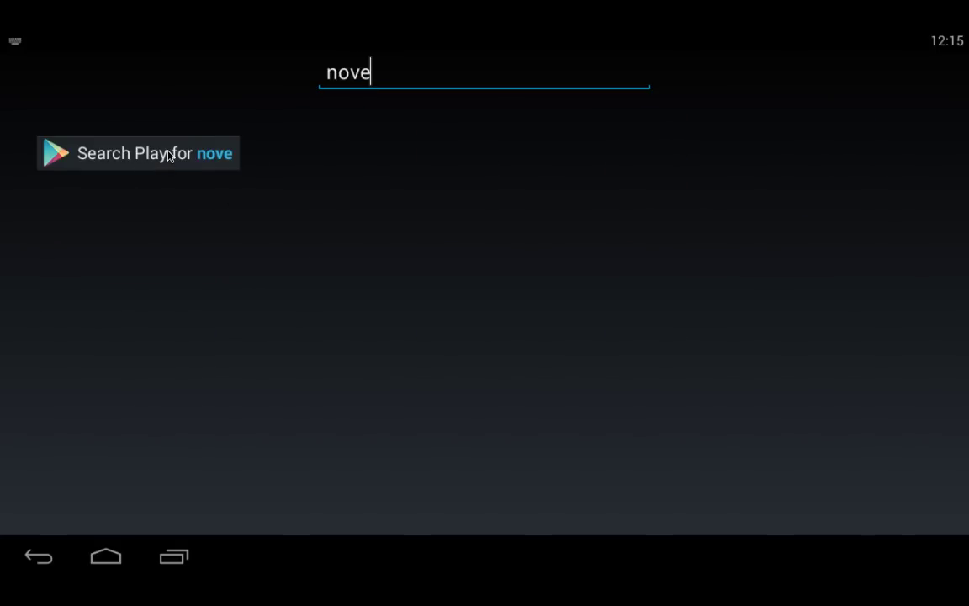
pyautogui.press('BackSpace')
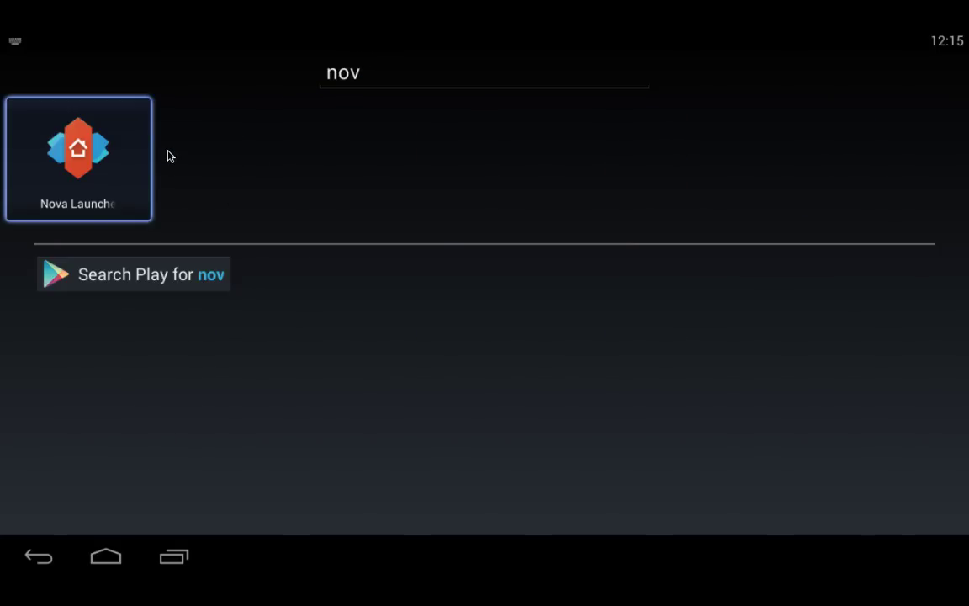
pyautogui.click(58, 151)
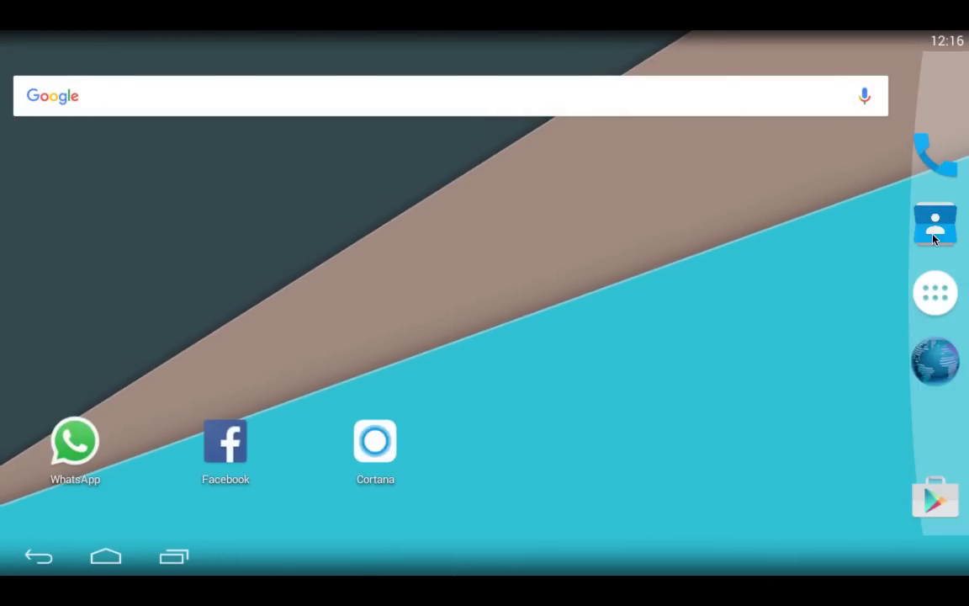
# - Open WhatsApp from the second page of the app drawer, view its chats and return to the home screen
pyautogui.click(938, 299)
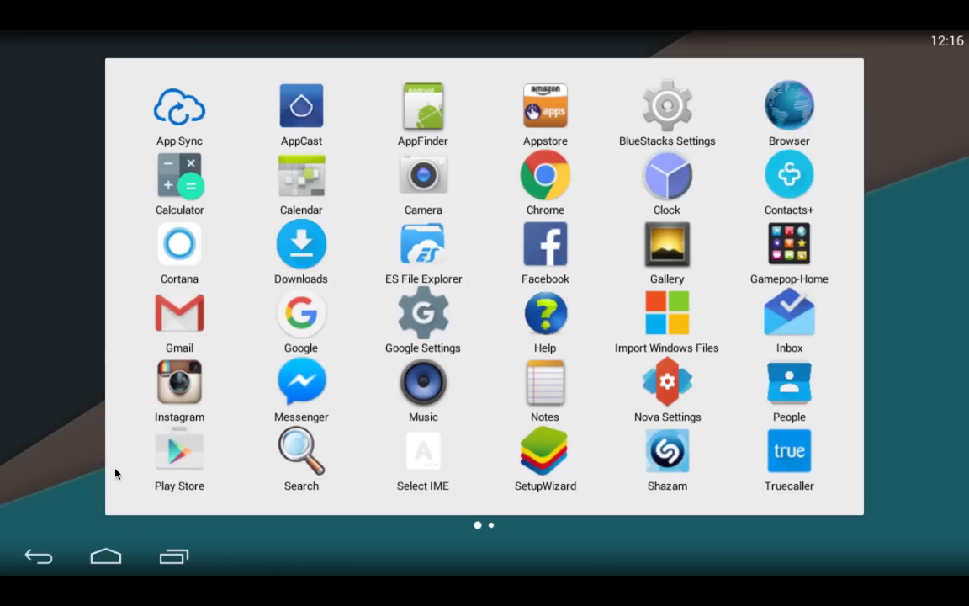
pyautogui.scroll(-2, 724, 161)
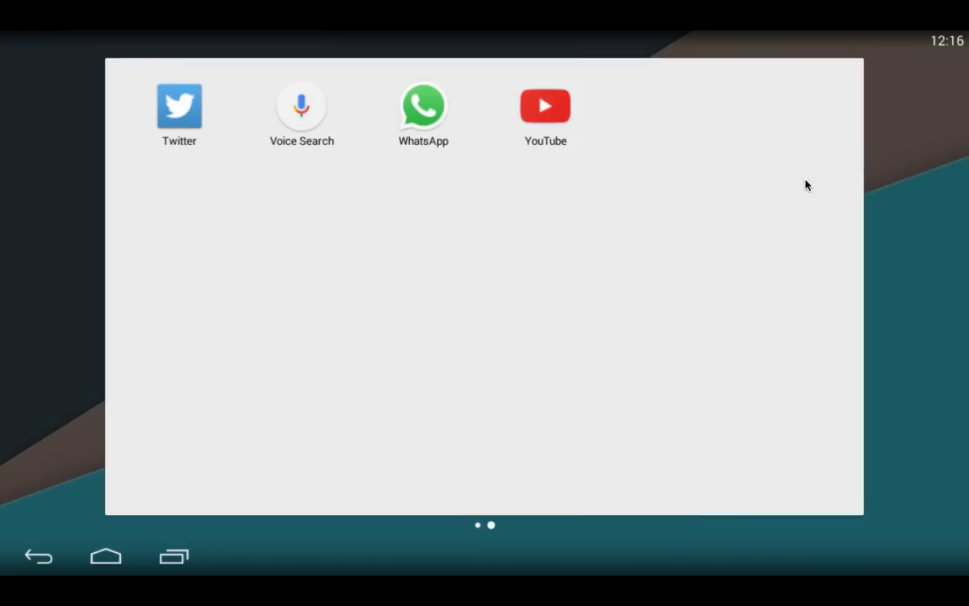
pyautogui.click(418, 118)
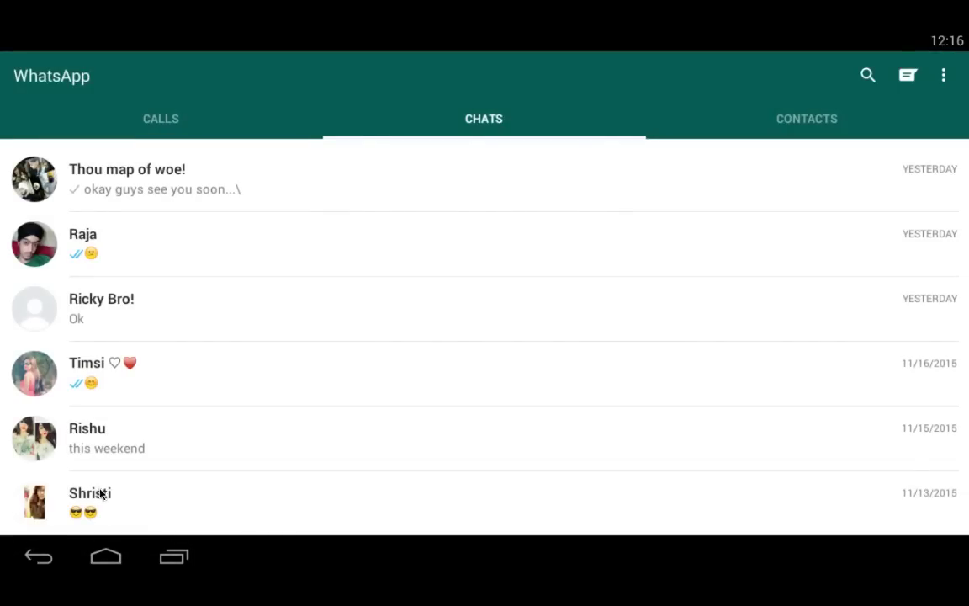
pyautogui.click(105, 557)
# - Clear WhatsApp, Gamepop-Home and BlueStacks Settings from the recent apps list
pyautogui.click(174, 557)
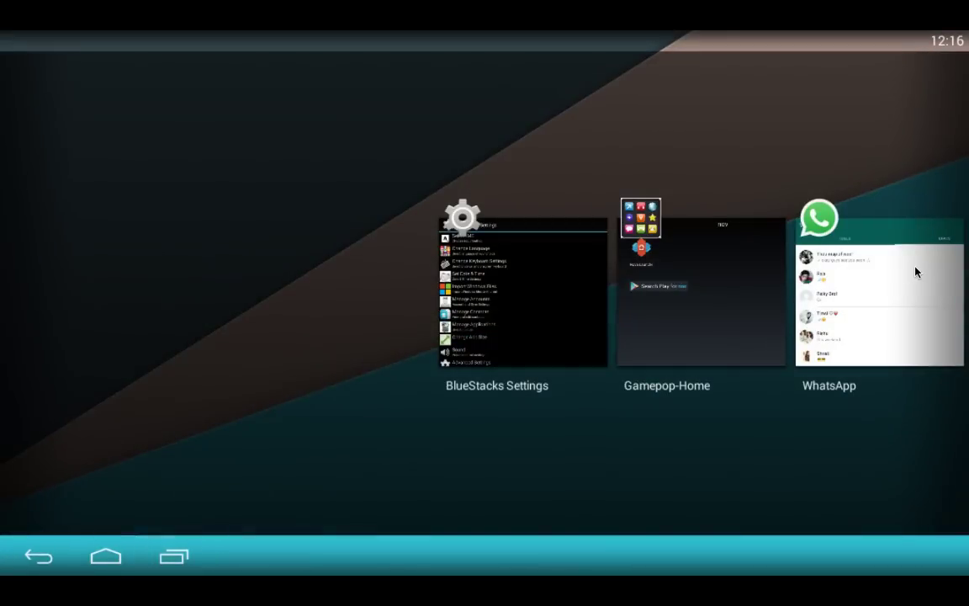
pyautogui.moveTo(917, 271); pyautogui.dragTo(917, 126)
pyautogui.moveTo(916, 272); pyautogui.dragTo(917, 126)
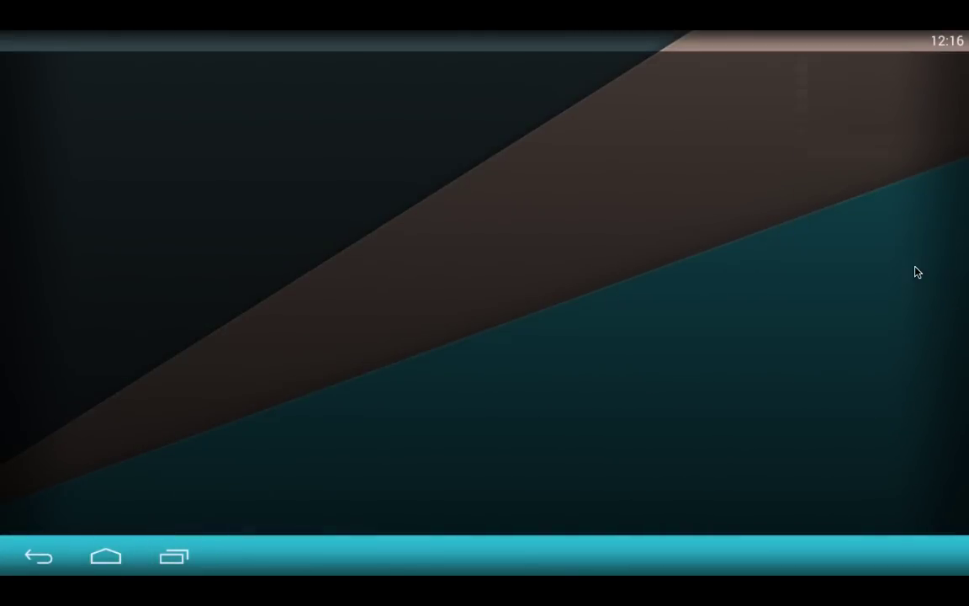